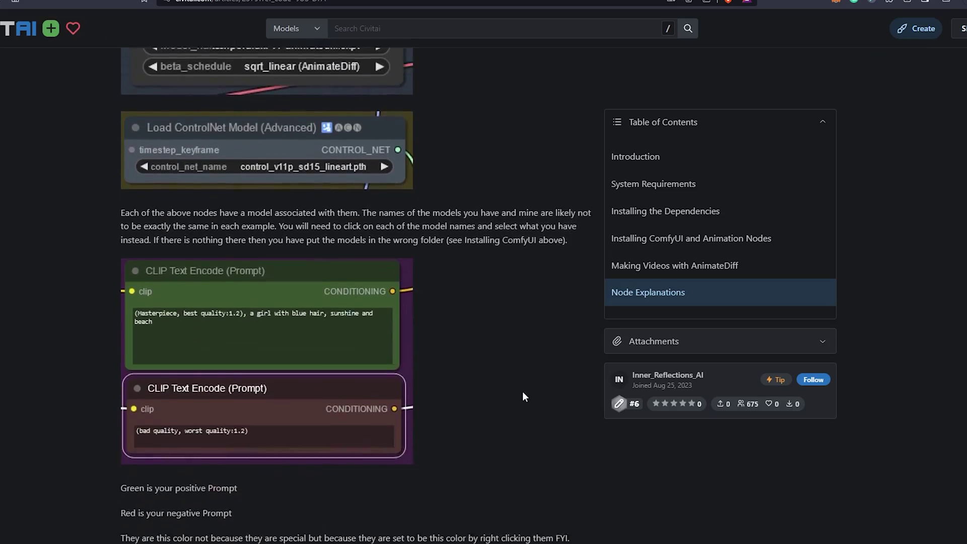
scroll(522, 391, "down", 10)
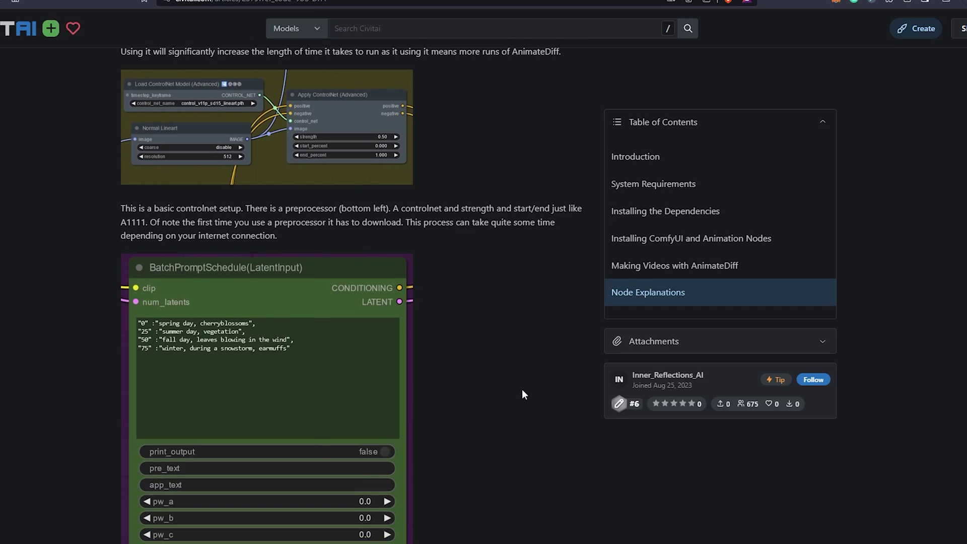
scroll(522, 389, "down", 10)
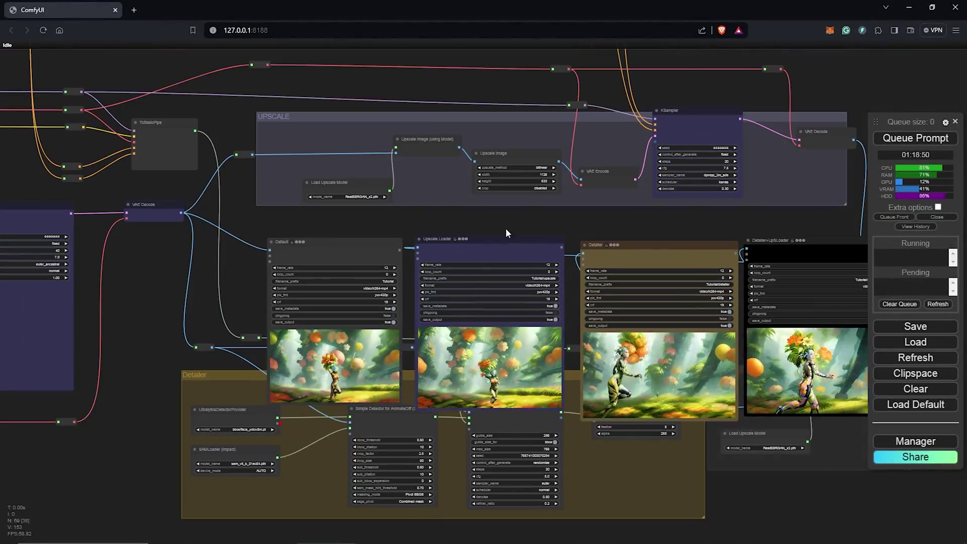
scroll(506, 228, "up", 2)
scroll(481, 202, "up", 2)
scroll(583, 422, "down", 3)
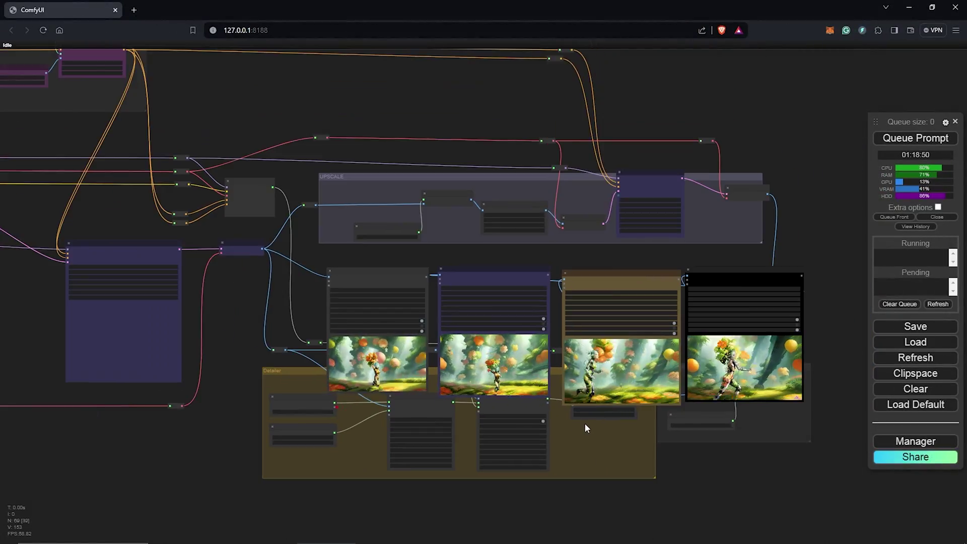
scroll(584, 423, "down", 2)
scroll(592, 425, "down", 2)
scroll(559, 371, "up", 2)
scroll(556, 370, "down", 2)
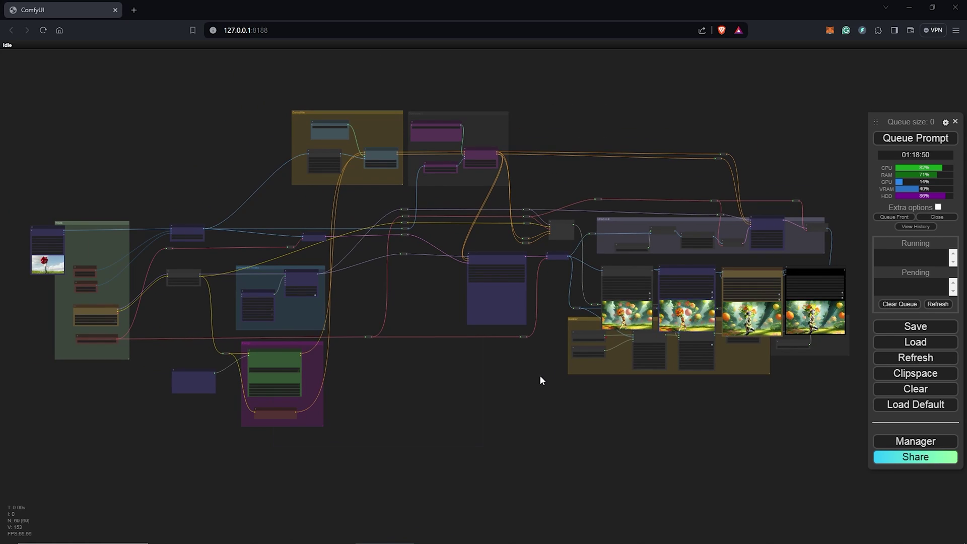
scroll(528, 385, "down", 1)
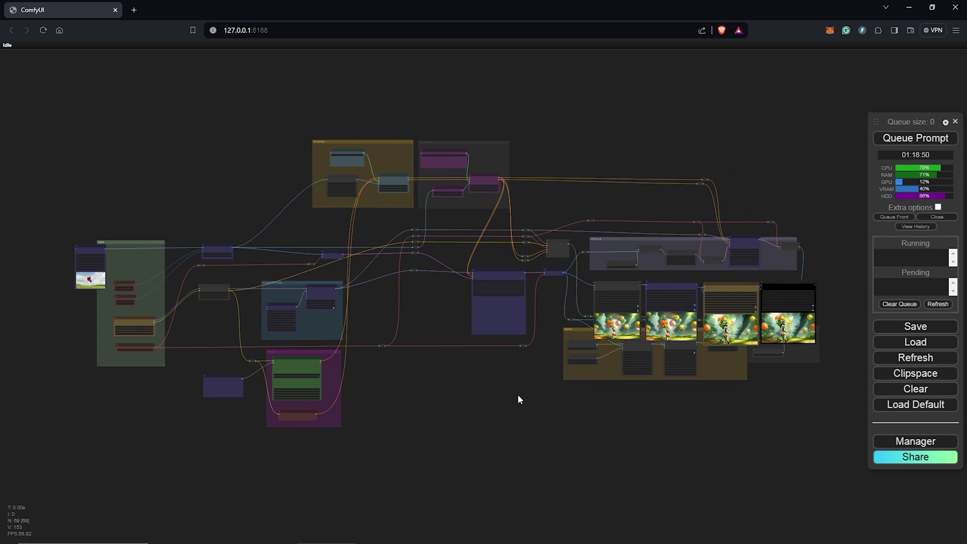
scroll(517, 393, "up", 3)
scroll(453, 355, "up", 4)
Bring the Load Video input node into view on the graph
left_click_drag(397, 325, 470, 168)
scroll(334, 125, "up", 3)
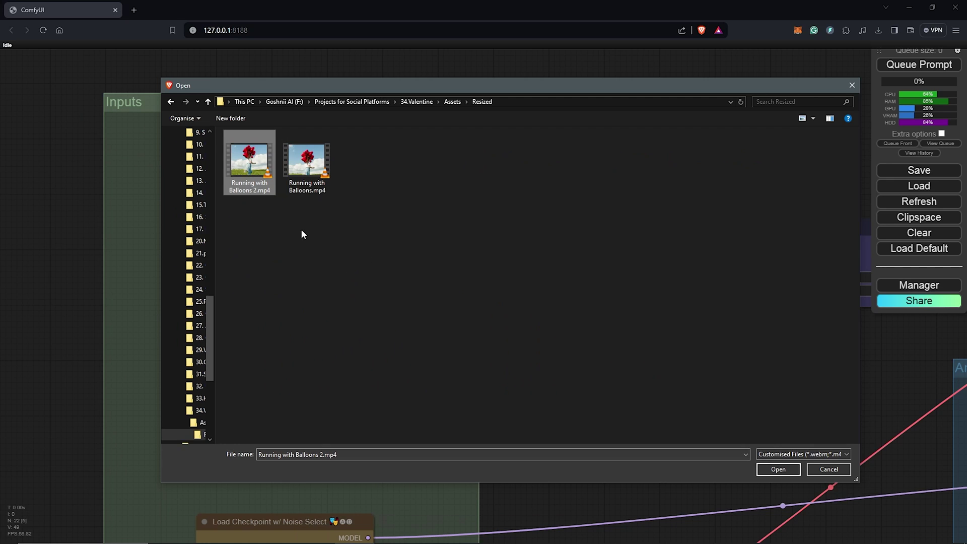
Load Running with Balloons 2.mp4 into the Load Video node and view the Video Combine output
left_click(777, 469)
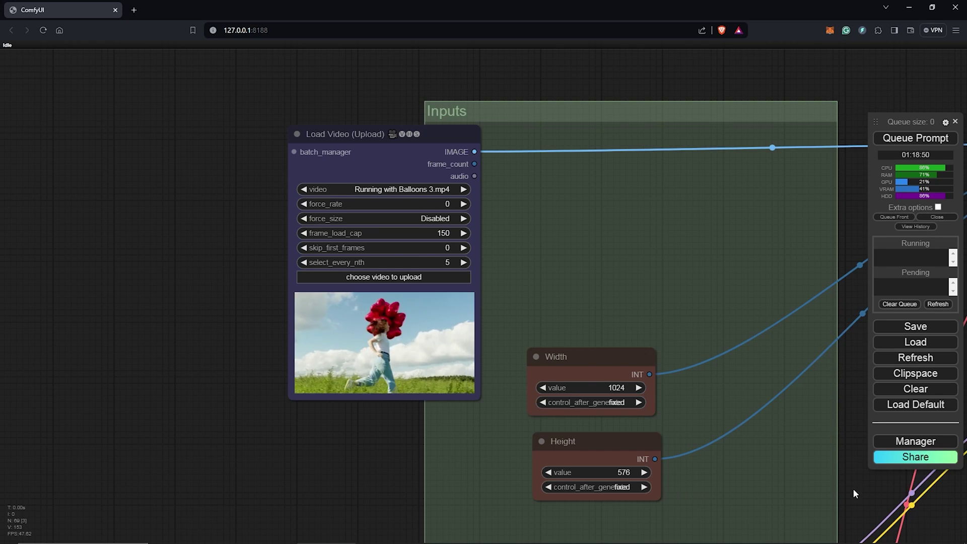
left_click_drag(853, 488, 765, 200)
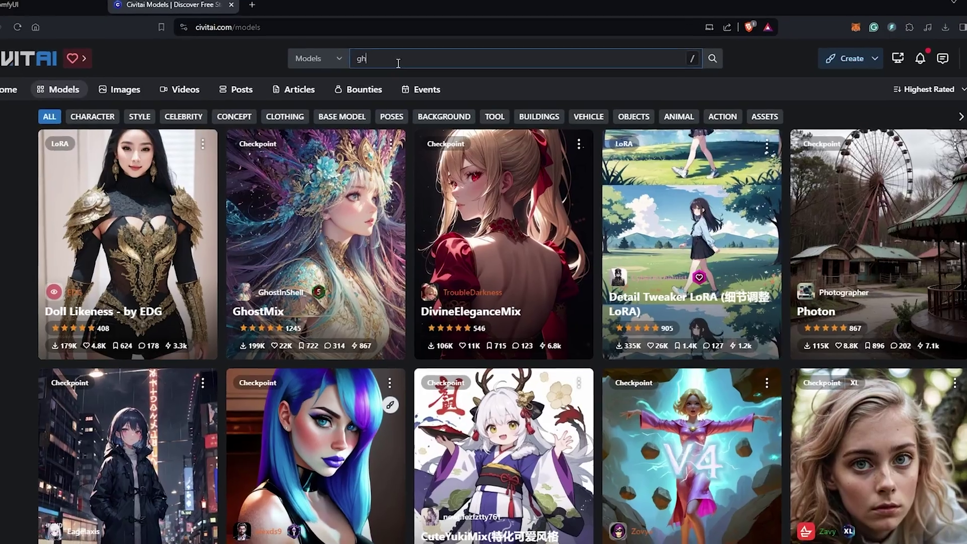
type("ostmix")
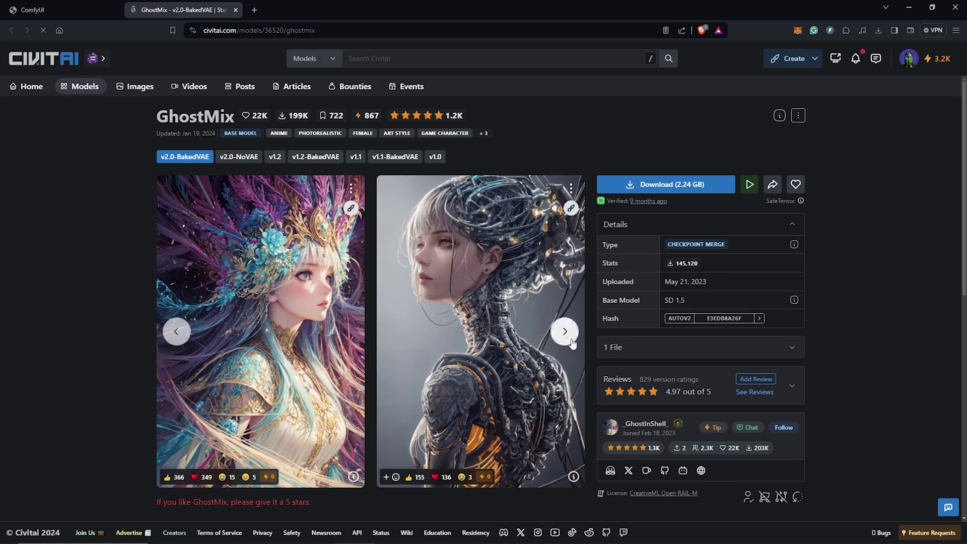
Browse the example image carousel on the GhostMix model page
left_click(564, 331)
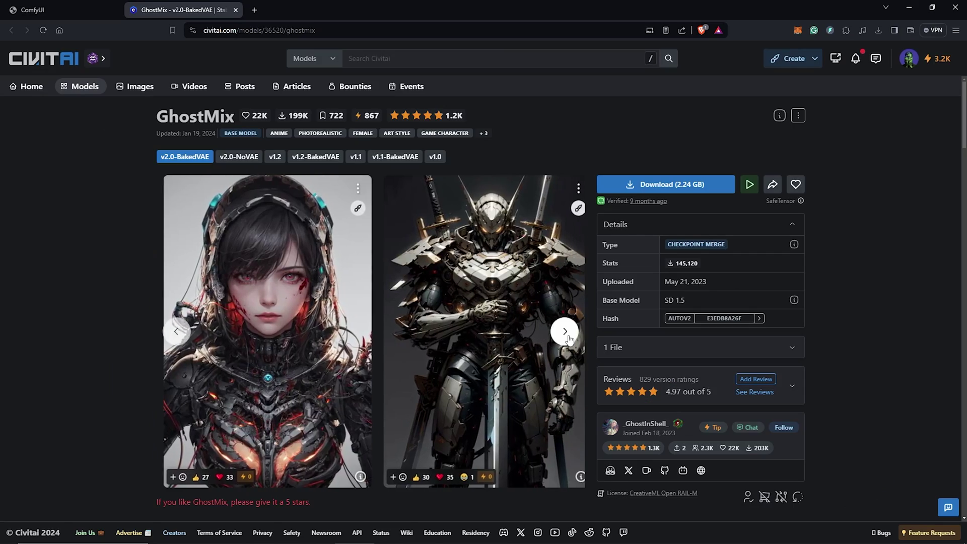
left_click(564, 332)
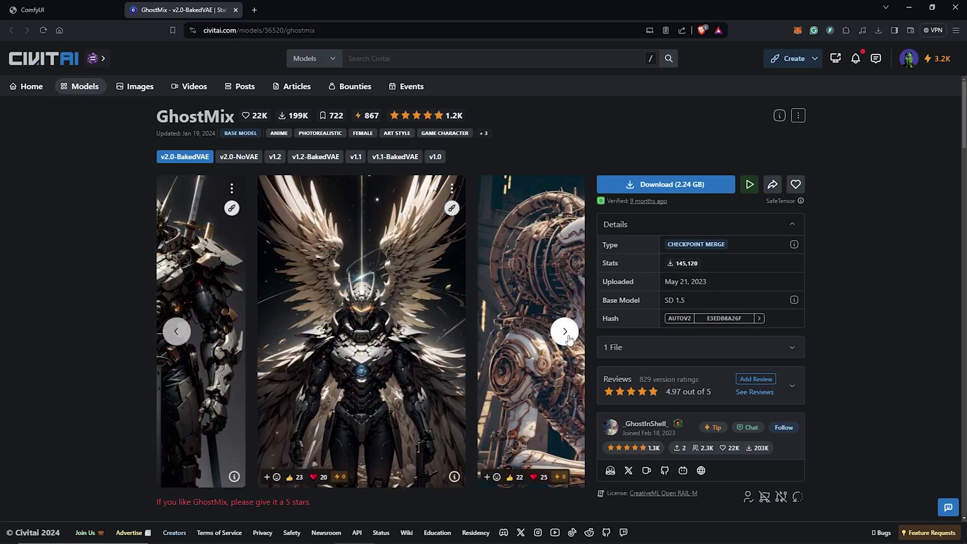
Set the Load LoRA node's lora_name to more_details.safetensors and move on to the Prompt group
left_click(564, 332)
left_click(564, 332)
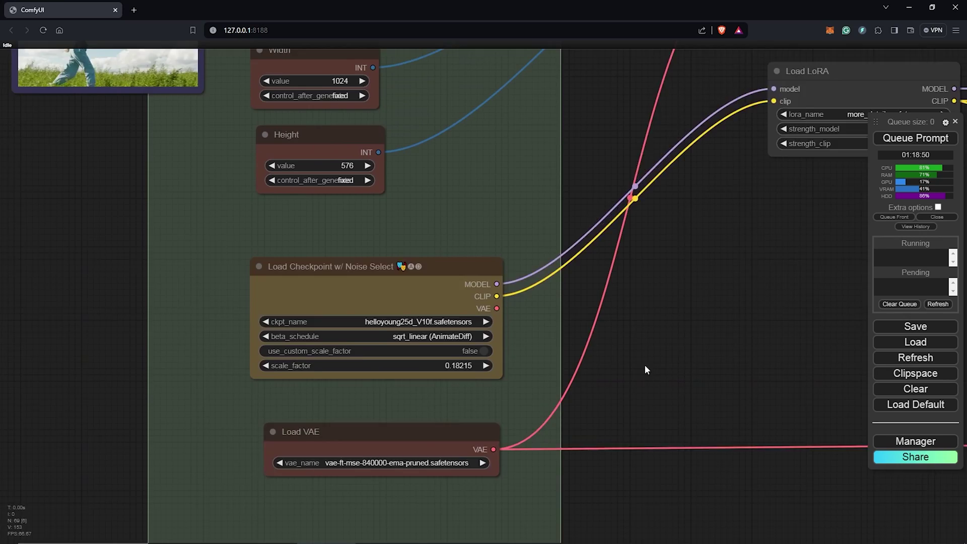
left_click_drag(644, 364, 365, 444)
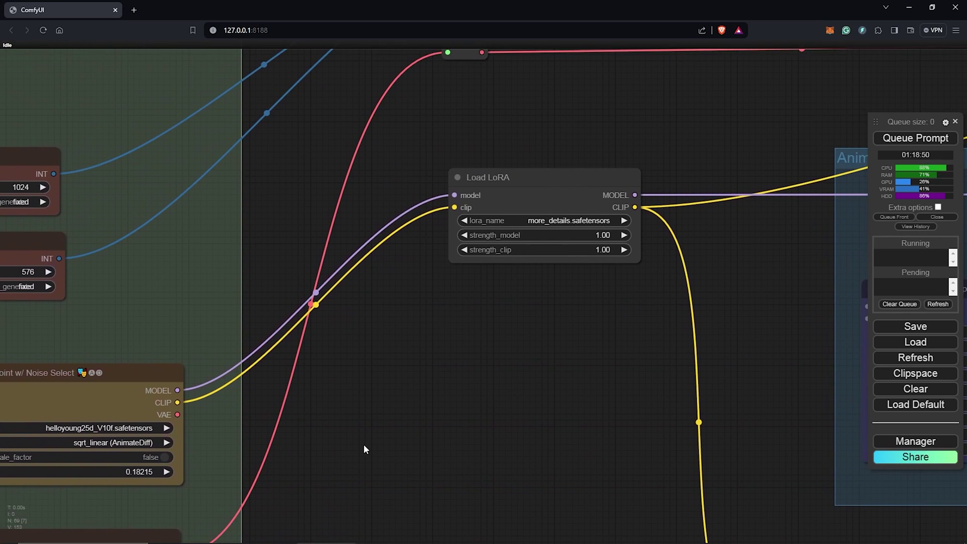
scroll(363, 443, "up", 3)
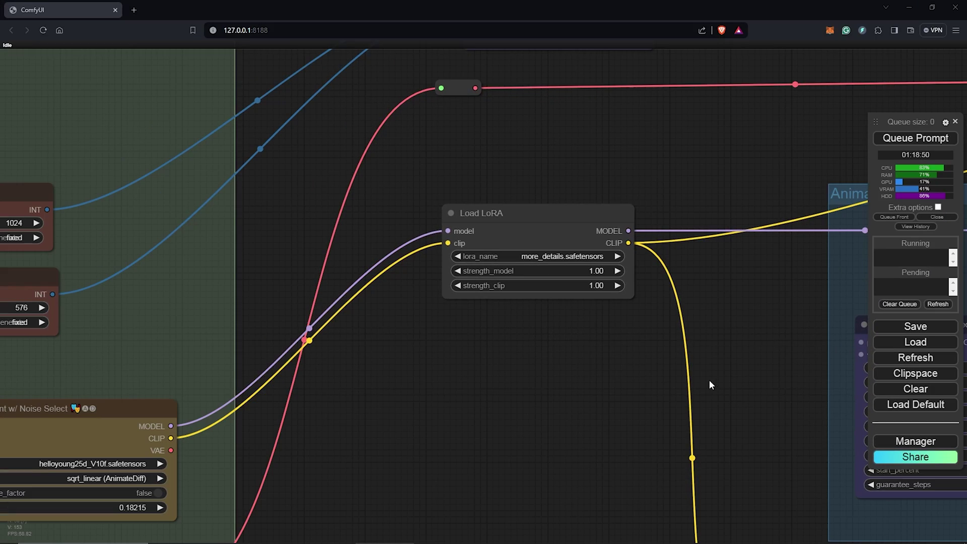
left_click(580, 256)
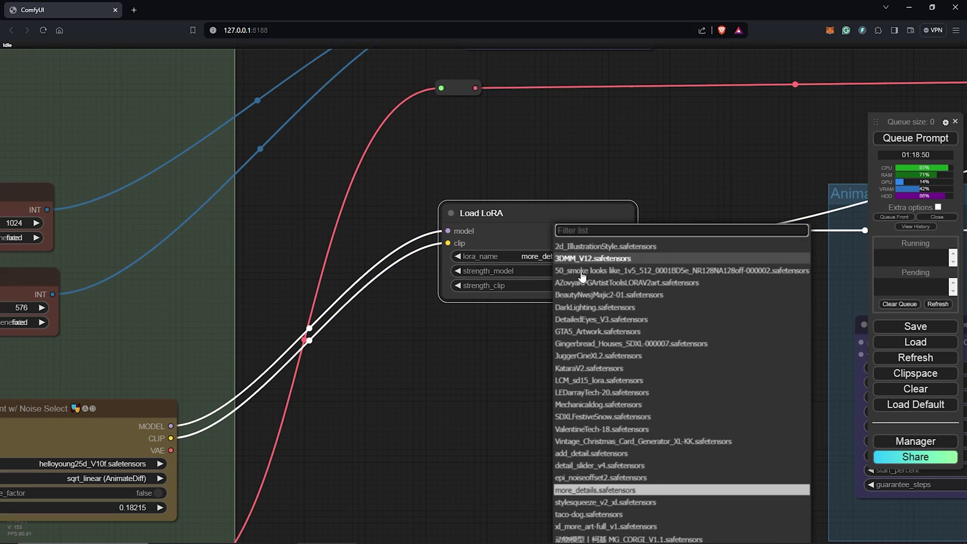
left_click(594, 490)
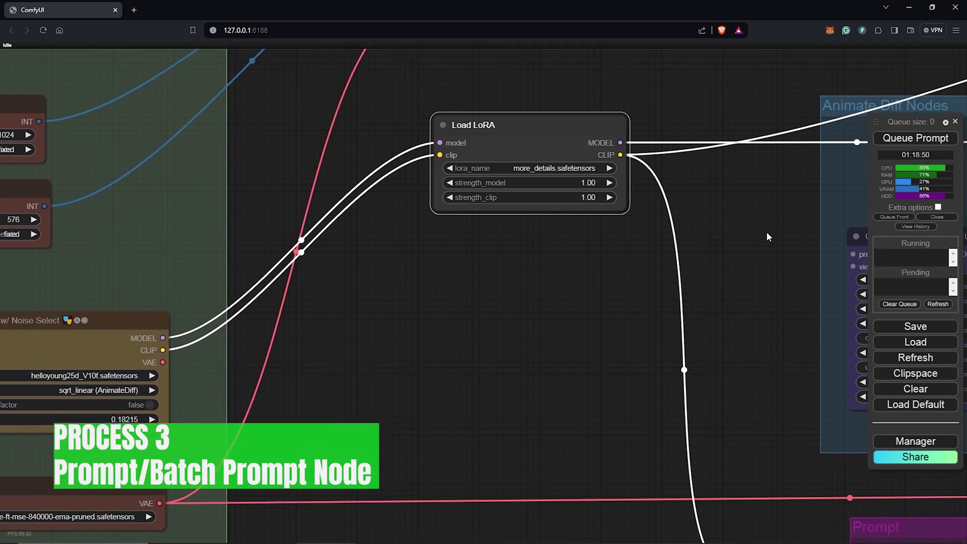
mouse_move(765, 231)
left_mouse_down()
mouse_move(712, 230)
mouse_move(513, 156)
left_mouse_up()
scroll(514, 157, "down", 3)
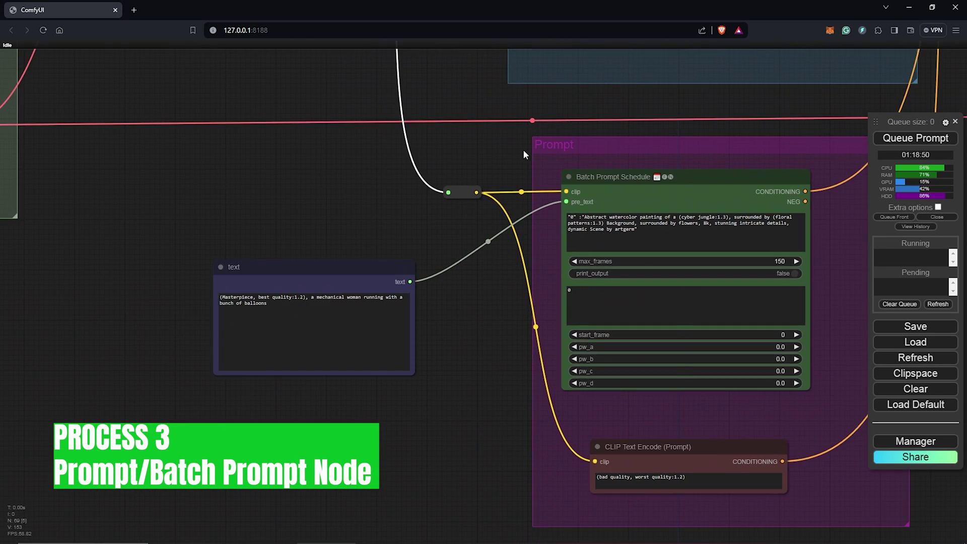
scroll(419, 110, "up", 1)
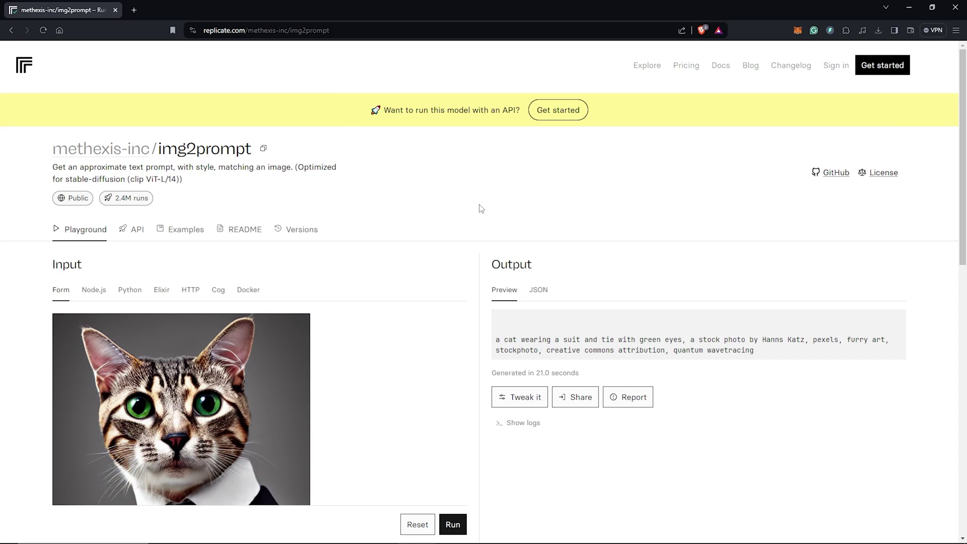
scroll(378, 232, "down", 3)
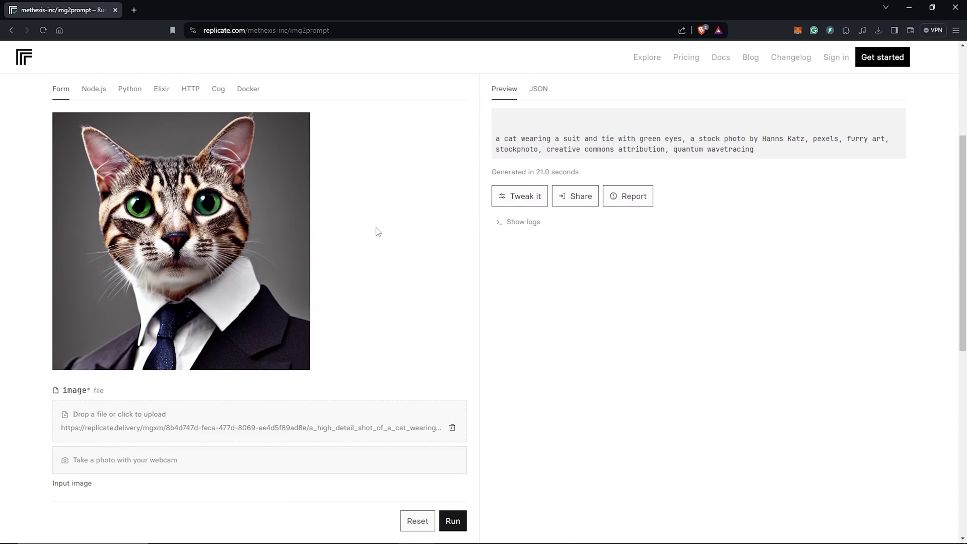
Upload Frame.jpg as the img2prompt input image
left_click(289, 428)
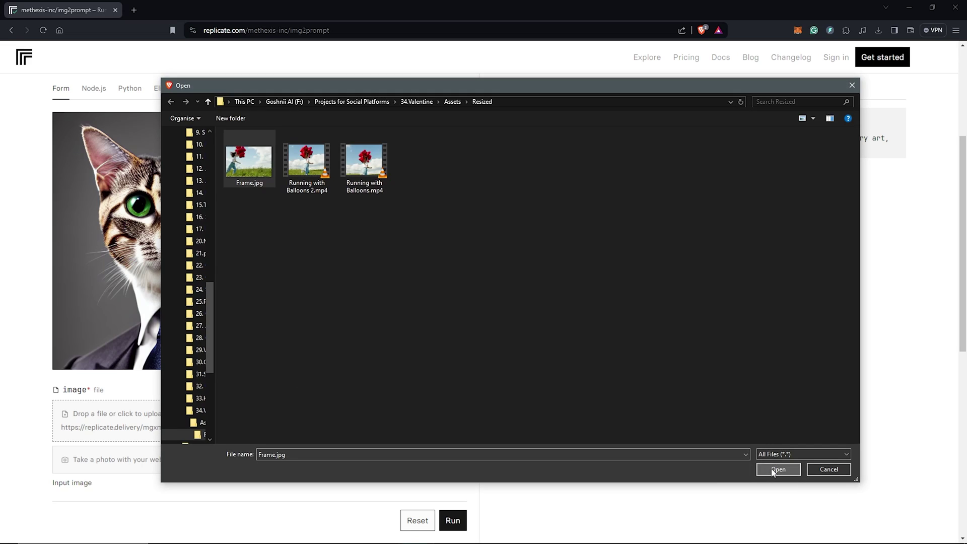
left_click(777, 469)
scroll(244, 189, "up", 2)
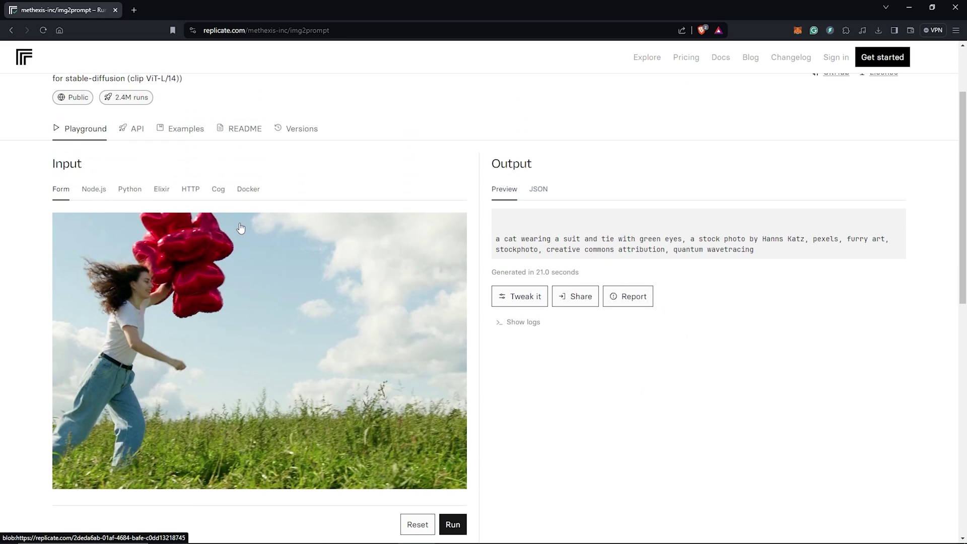
scroll(241, 228, "down", 2)
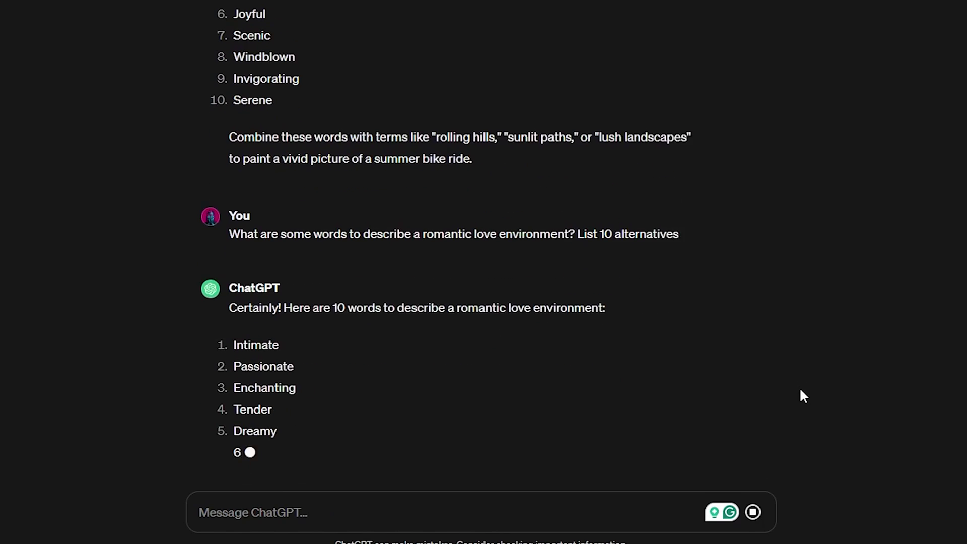
type("Describe ")
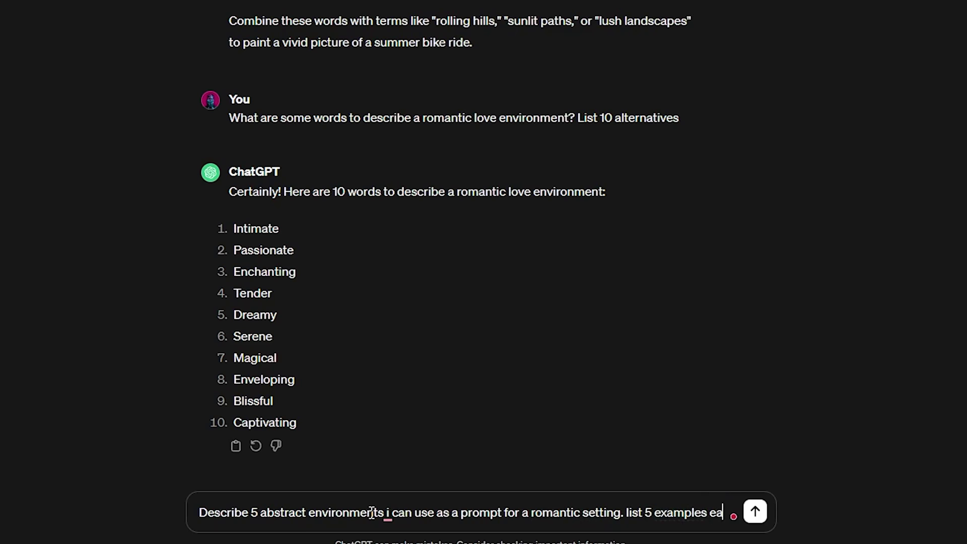
type("ch of Space, cyberpunk, winter, and Gallaxy of stars. separate each environment")
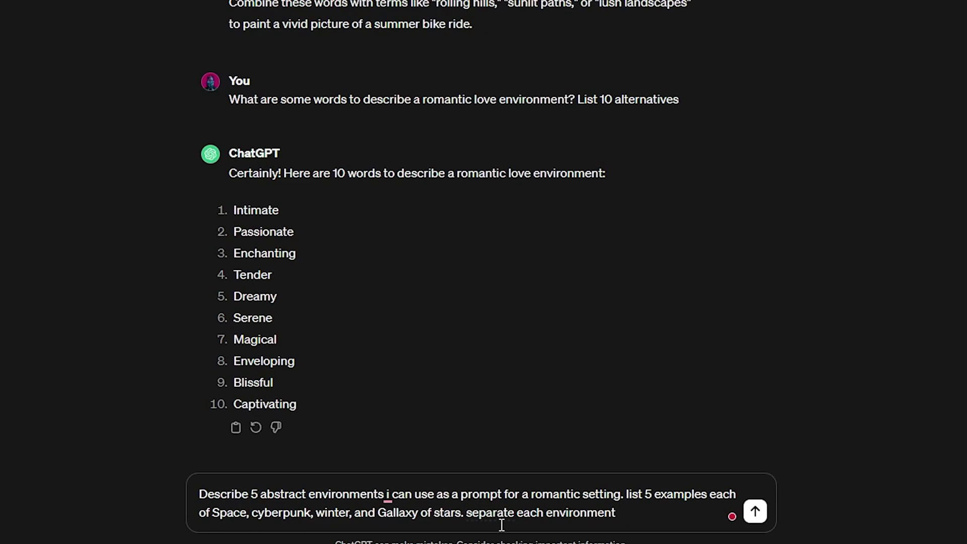
Send the request for five abstract romantic environments (space, cyberpunk, winter, galaxy)
left_click(753, 512)
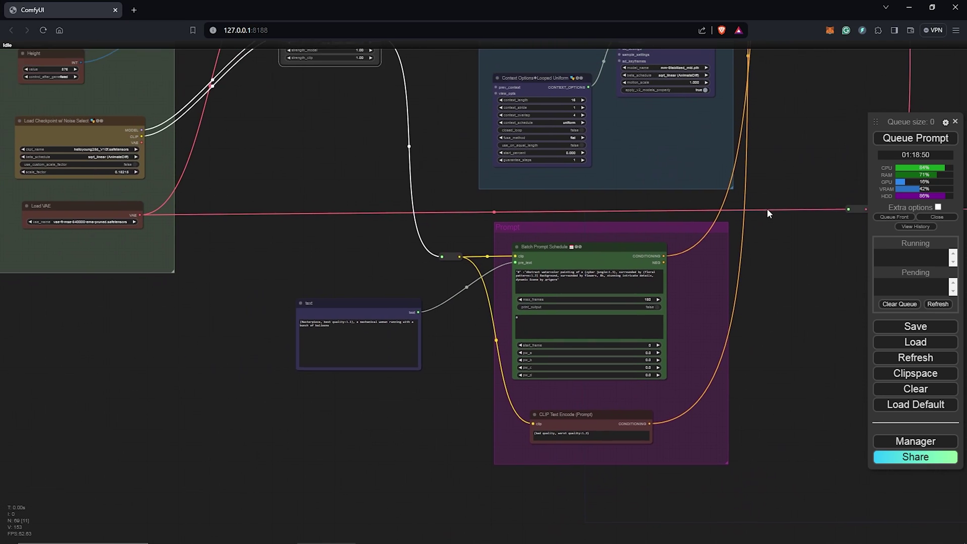
left_click_drag(785, 194, 758, 296)
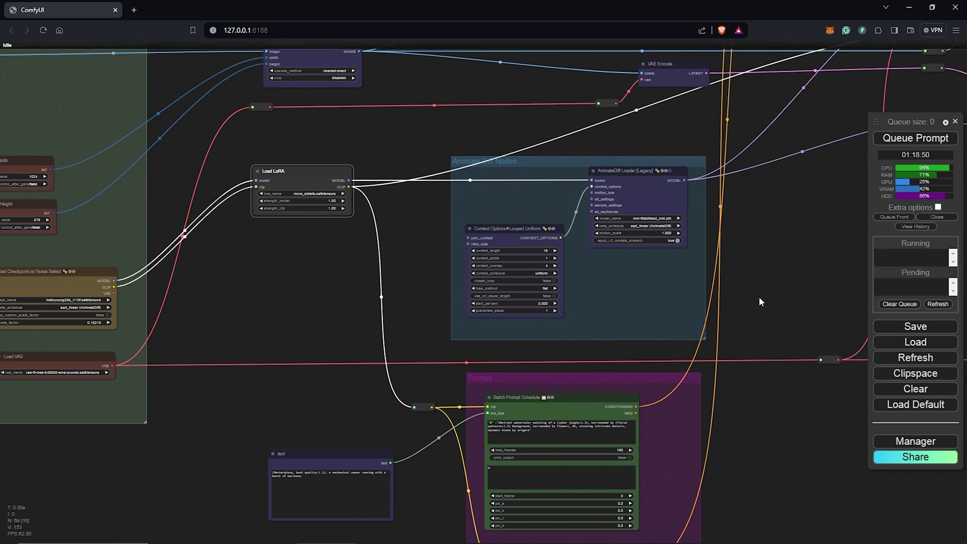
scroll(759, 296, "up", 3)
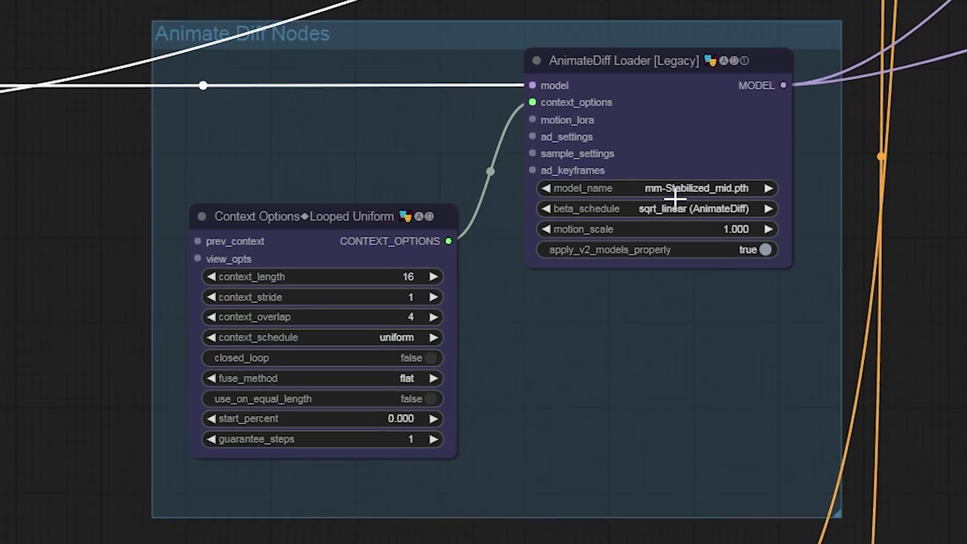
left_click(679, 190)
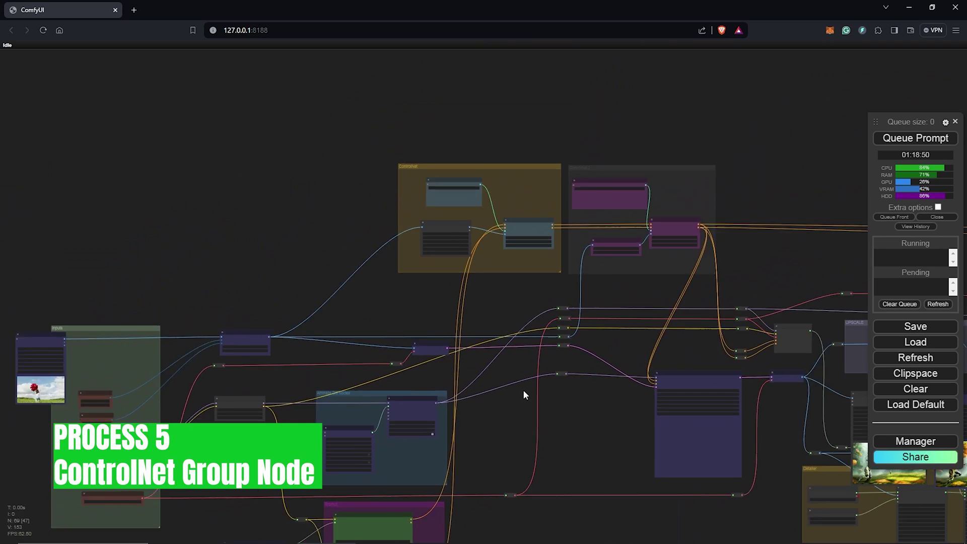
Paste a ControlNet loader copy, add a Realistic Lineart preprocessor and wire it into Apply ControlNet (Advanced)
left_click_drag(572, 349, 515, 321)
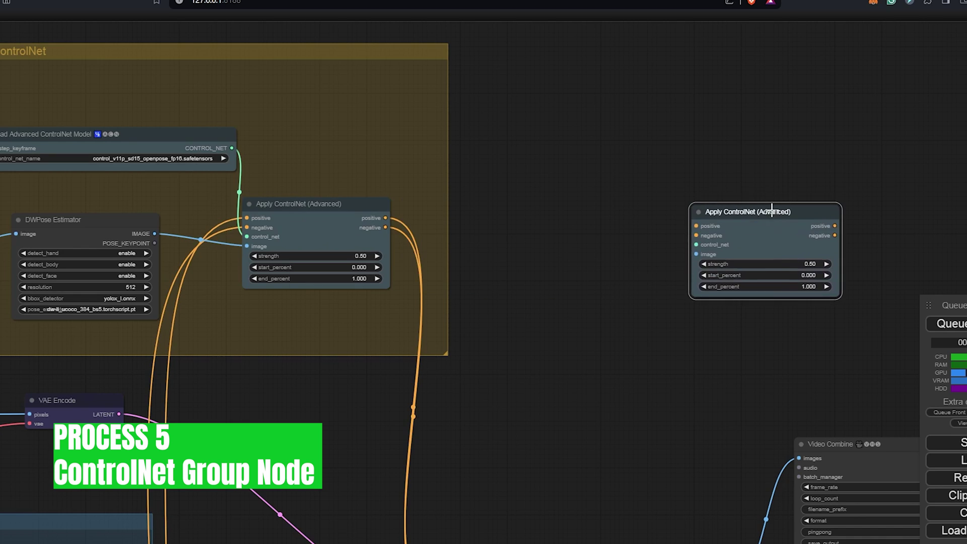
key("ctrl+v")
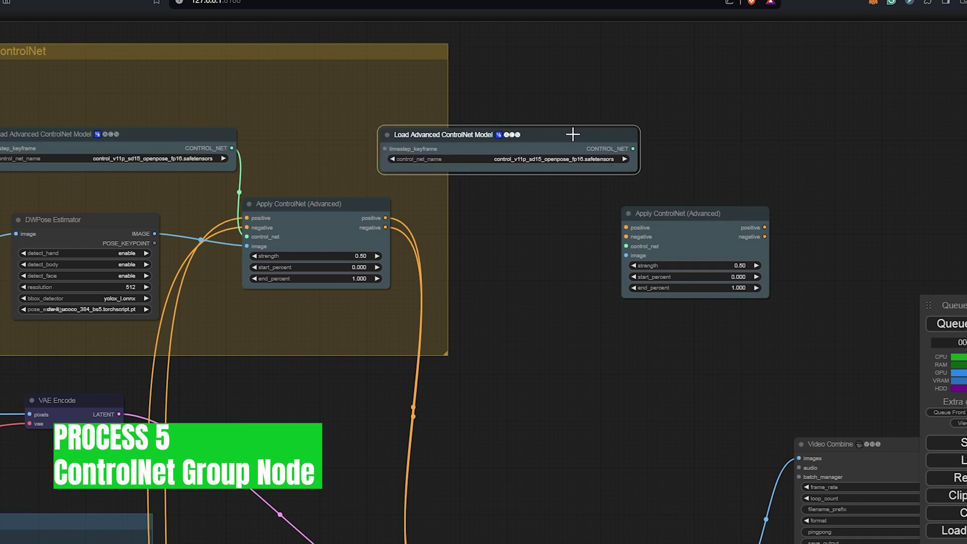
type("line")
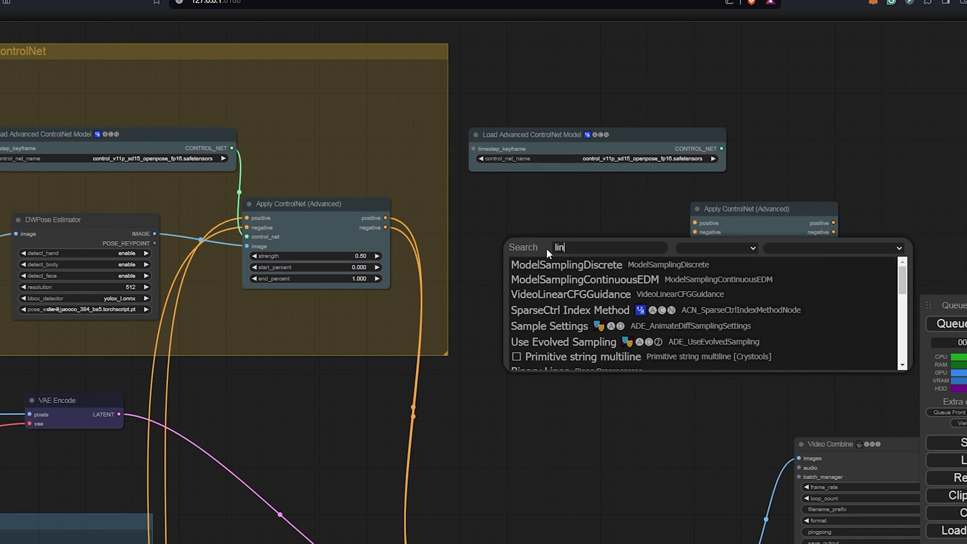
left_click(544, 333)
left_click_drag(585, 236, 695, 250)
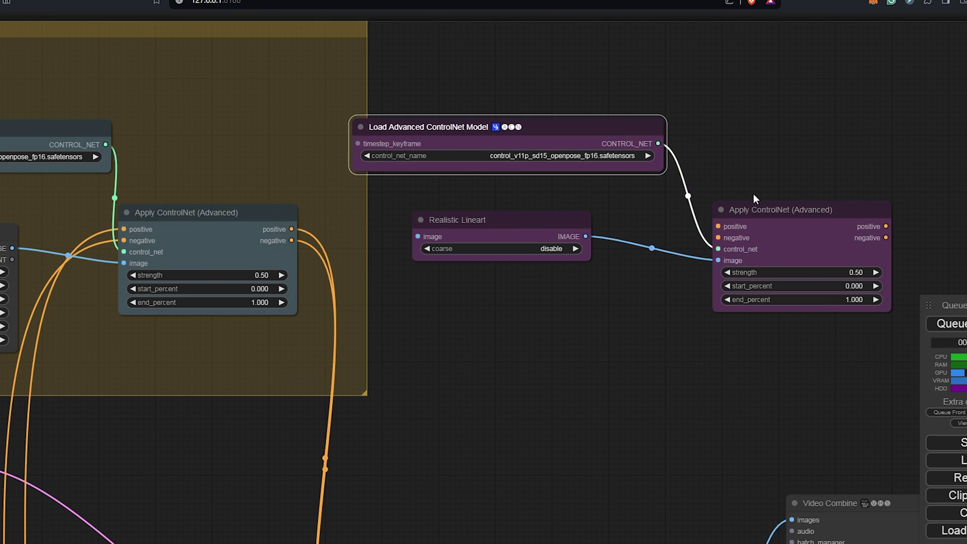
left_click_drag(753, 208, 380, 278)
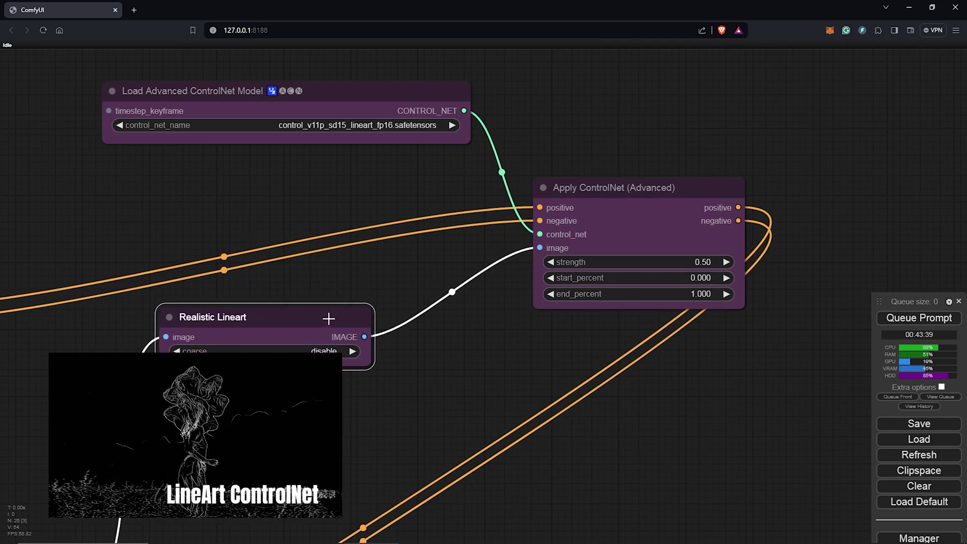
Add the Depth Anything ControlNet chain via node search and pan toward the Upscale section
left_click_drag(328, 319, 454, 309)
double_click(596, 362)
type("so")
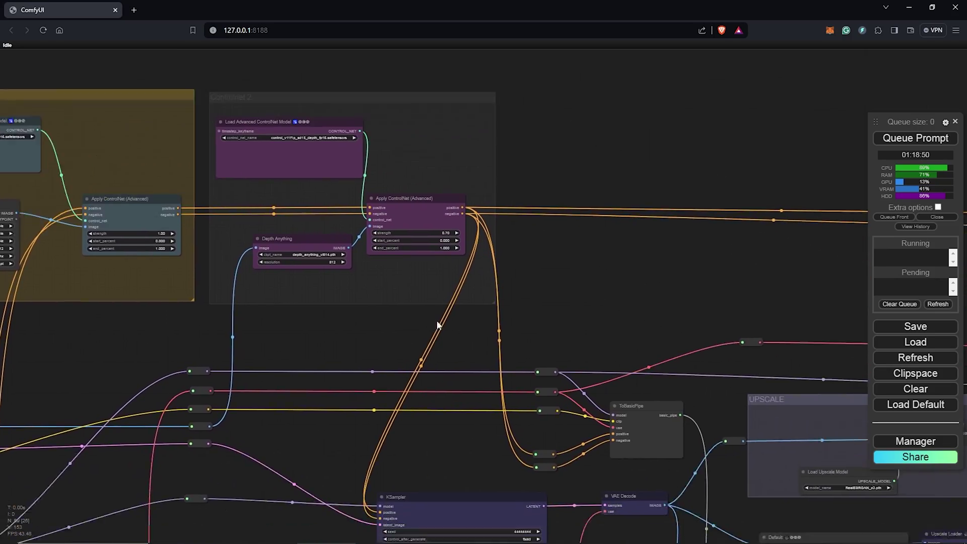
mouse_move(436, 324)
left_mouse_down()
mouse_move(336, 248)
mouse_move(314, 41)
left_mouse_up()
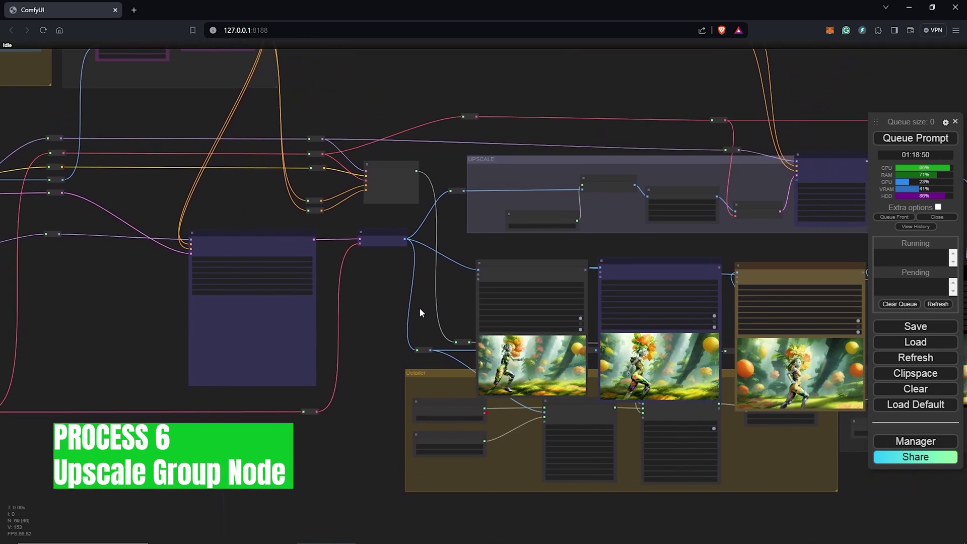
left_click_drag(419, 307, 345, 302)
scroll(283, 299, "up", 3)
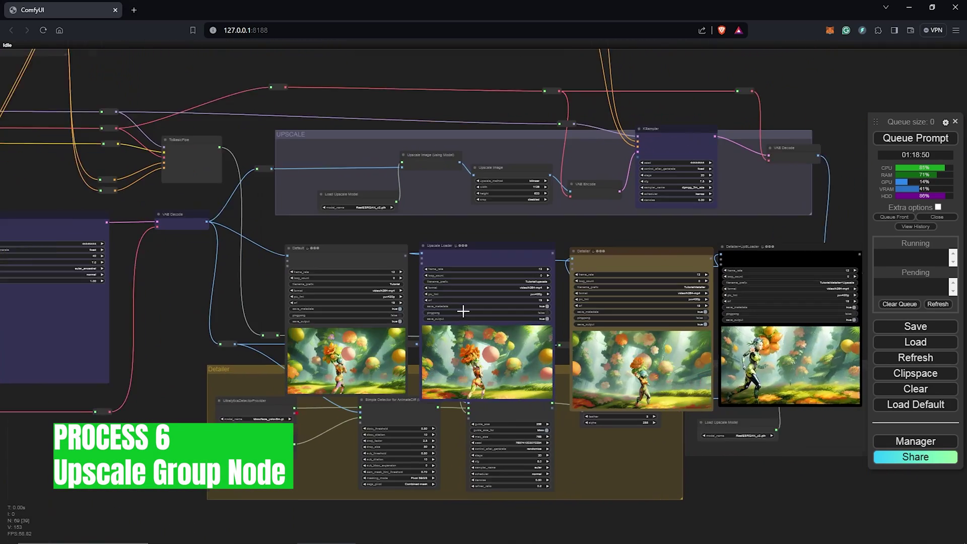
scroll(483, 211, "down", 3)
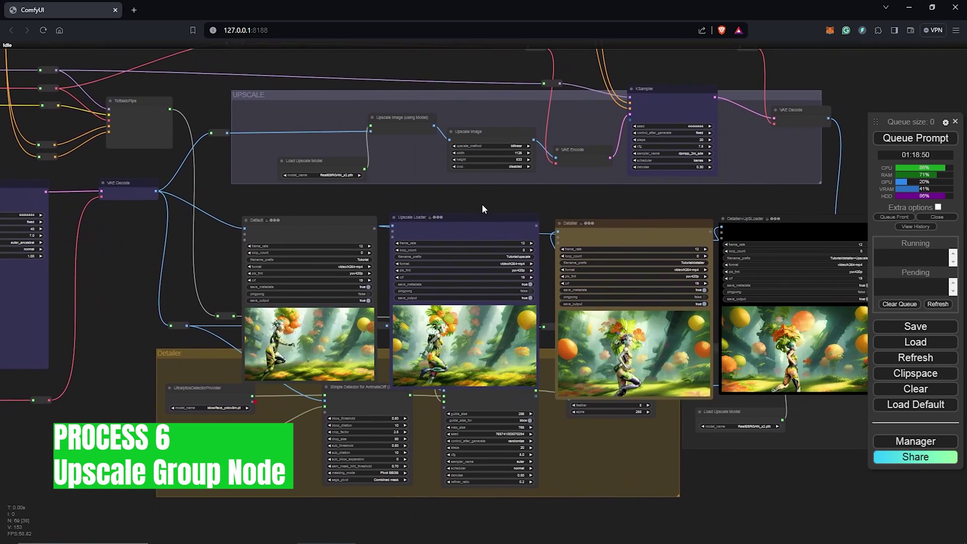
scroll(482, 203, "down", 2)
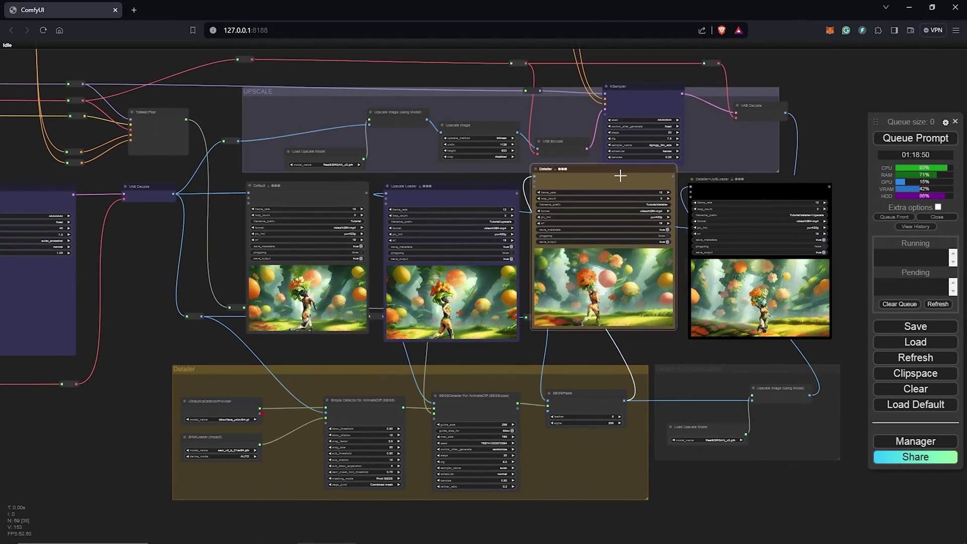
left_click_drag(703, 372, 668, 317)
right_click(700, 308)
mouse_move(752, 450)
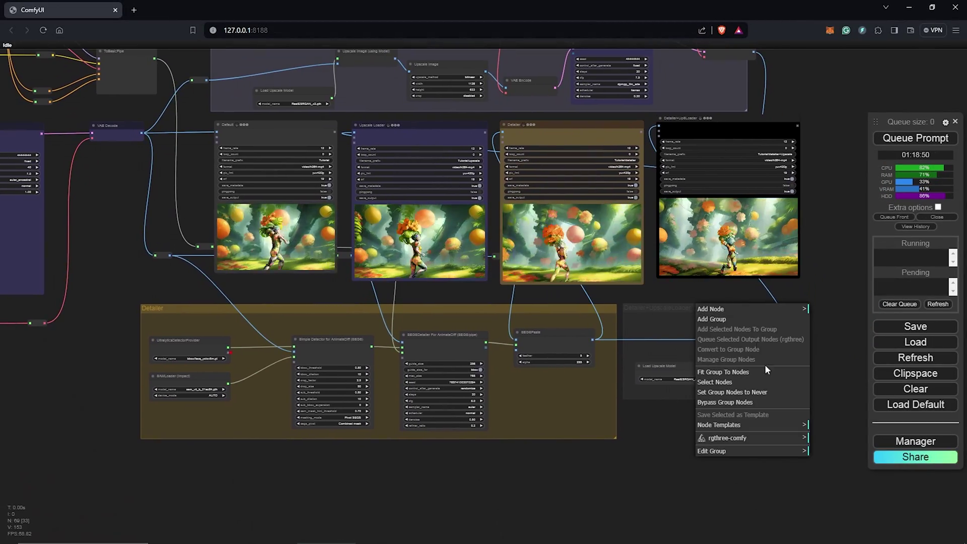